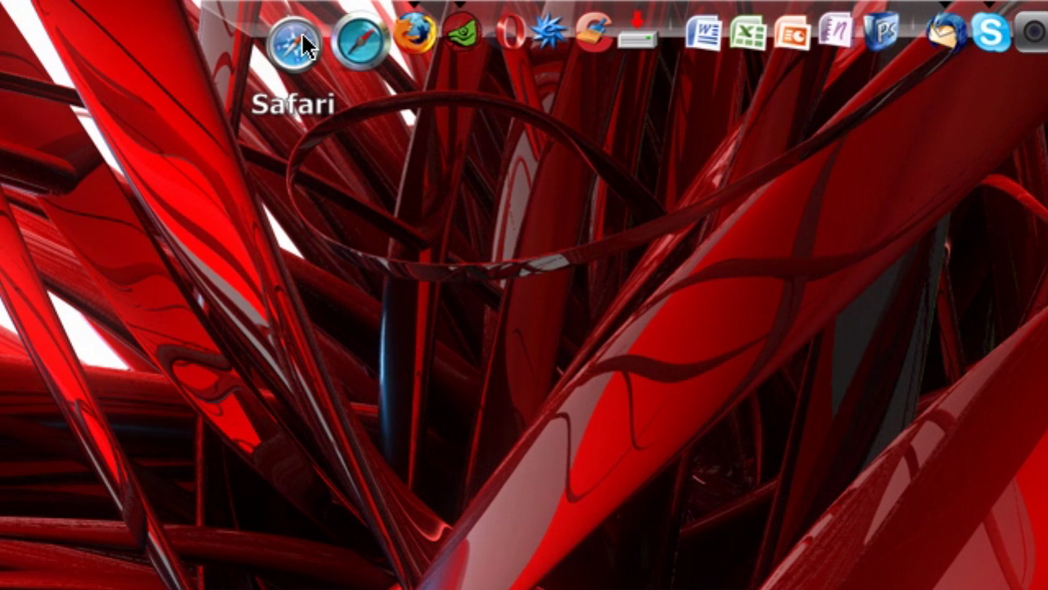
click(301, 39)
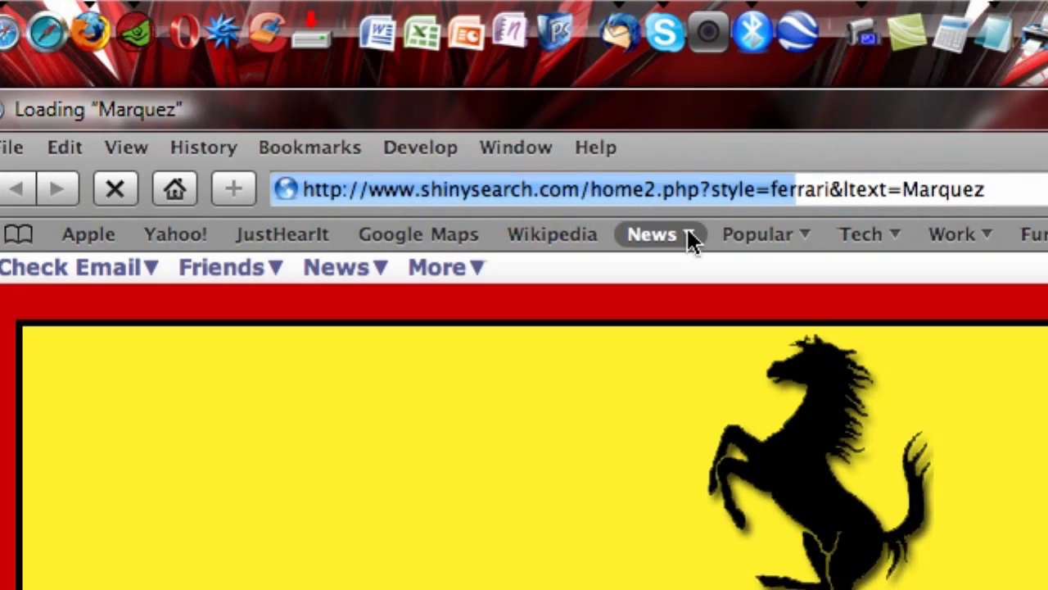
click(666, 190)
text(www.animoto)
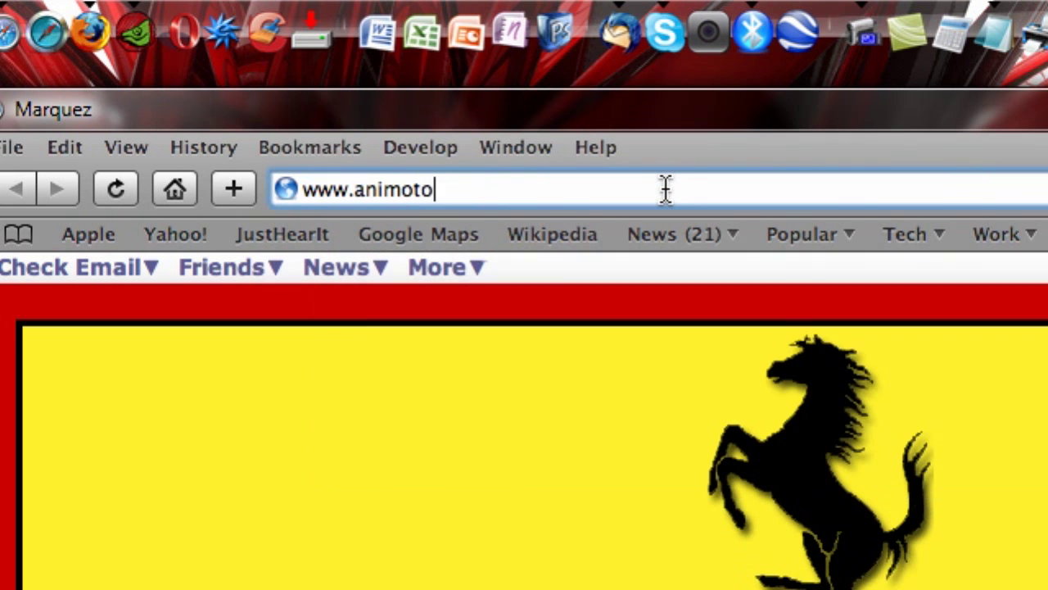
key(Return)
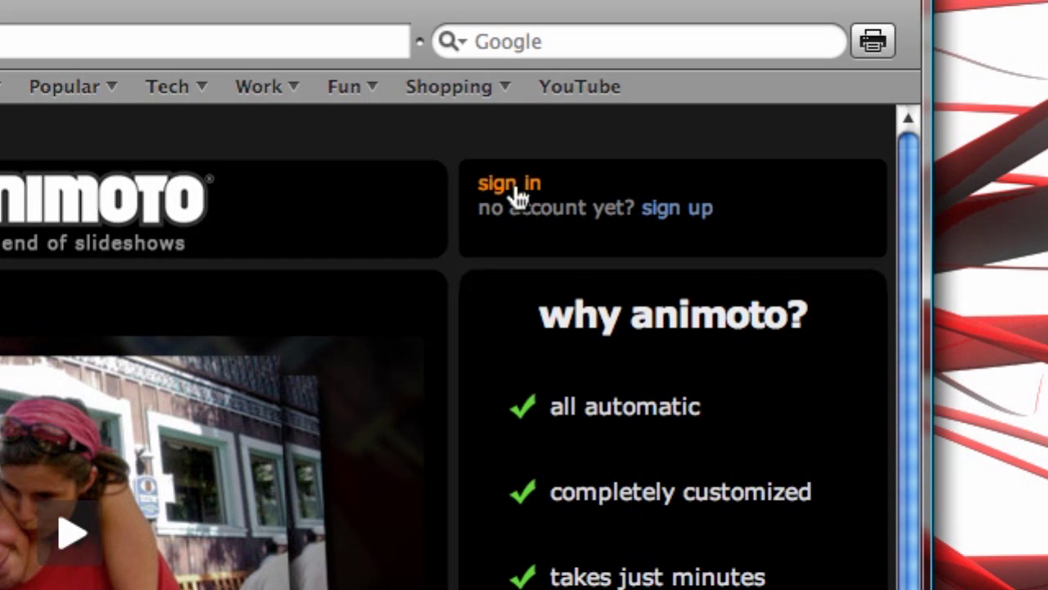
Go from the sign-up page to sign in with an existing Animoto account.
click(669, 216)
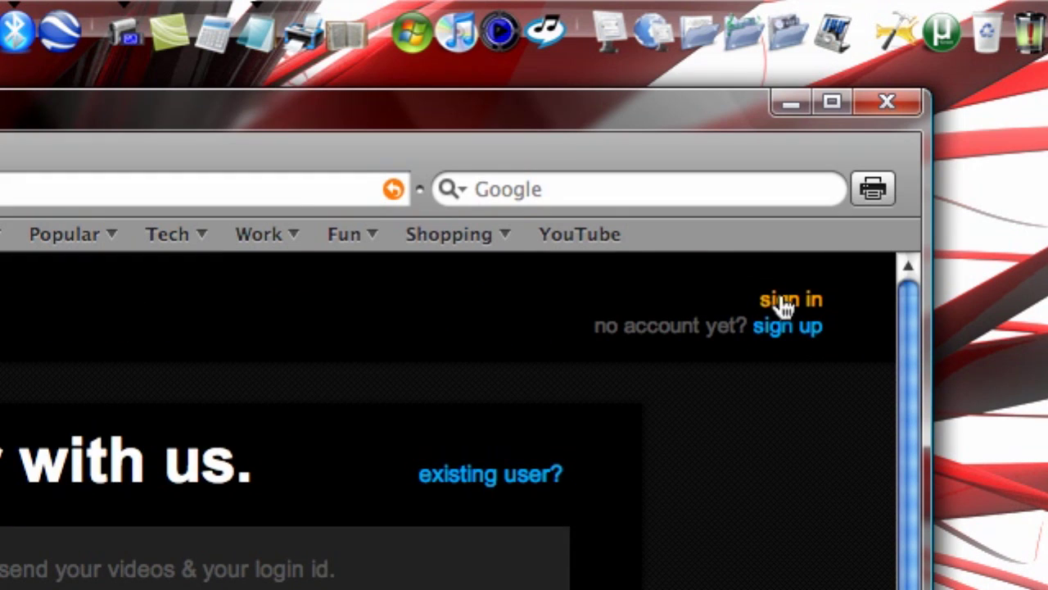
click(783, 301)
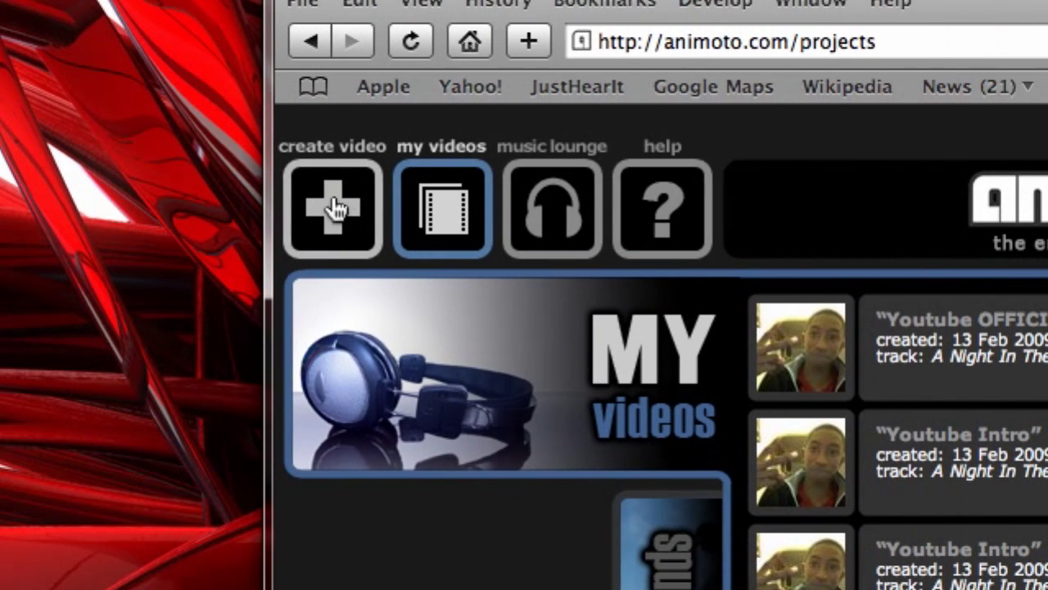
Start a fresh video project, discarding the unfinished one, as a 30-second Animoto Short.
click(336, 209)
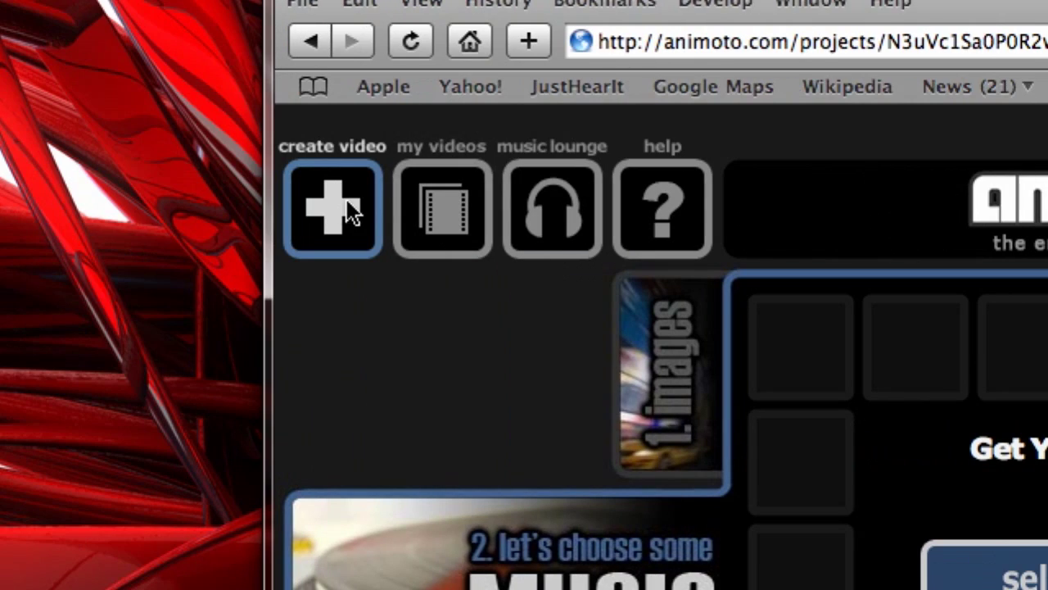
click(49, 214)
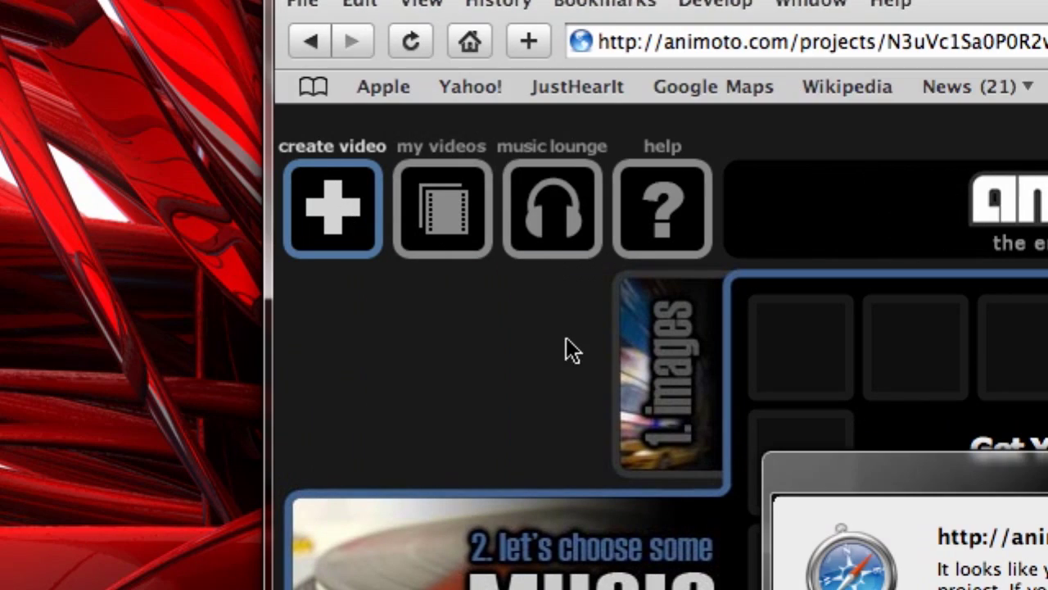
click(771, 391)
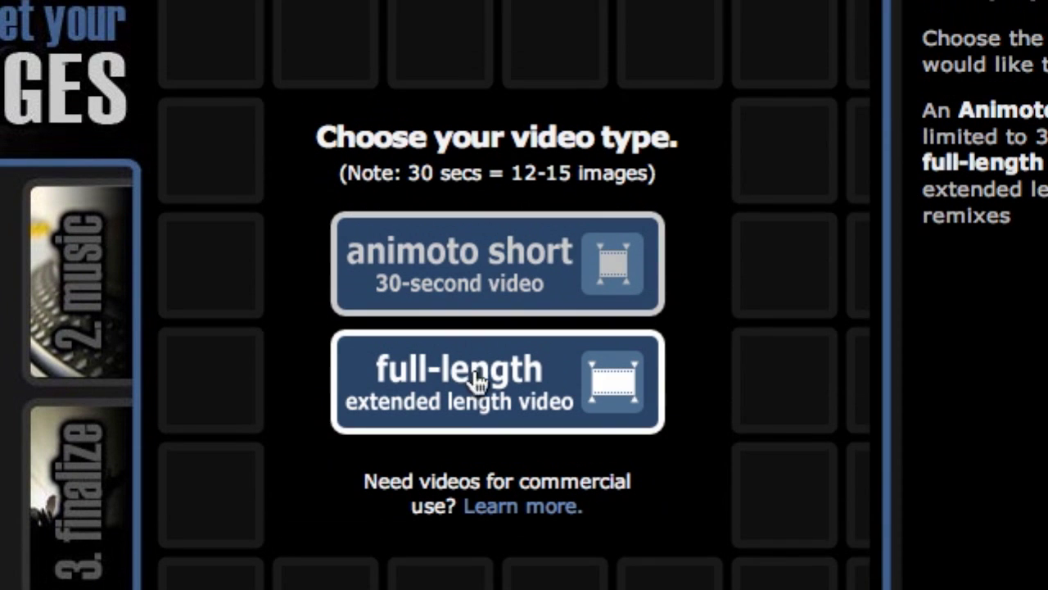
click(498, 262)
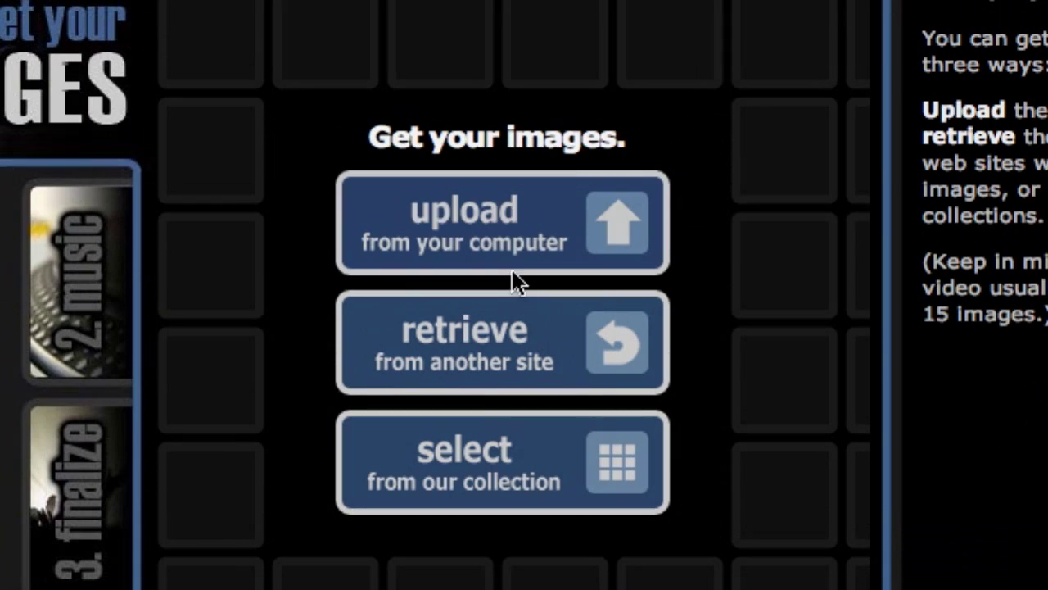
Upload Obey the Rules!, message from god picture and Epic Layout from the computer.
click(516, 235)
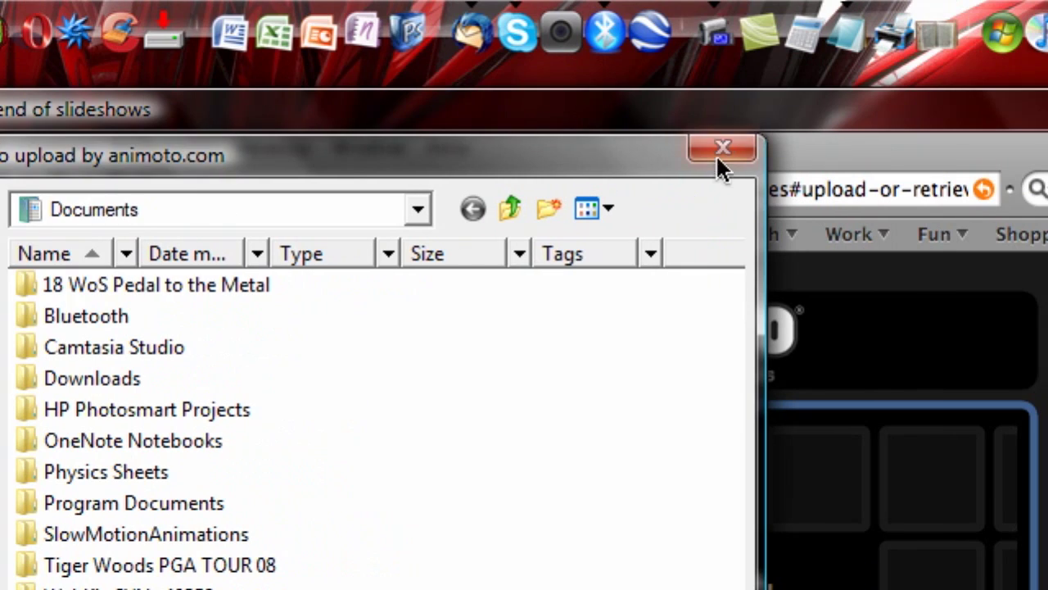
click(721, 152)
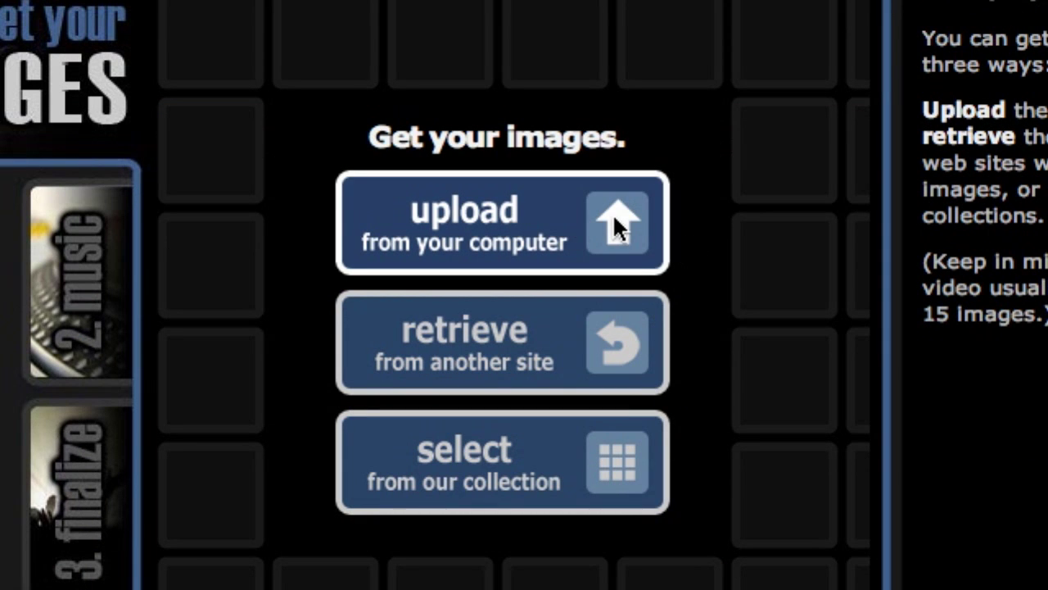
click(608, 235)
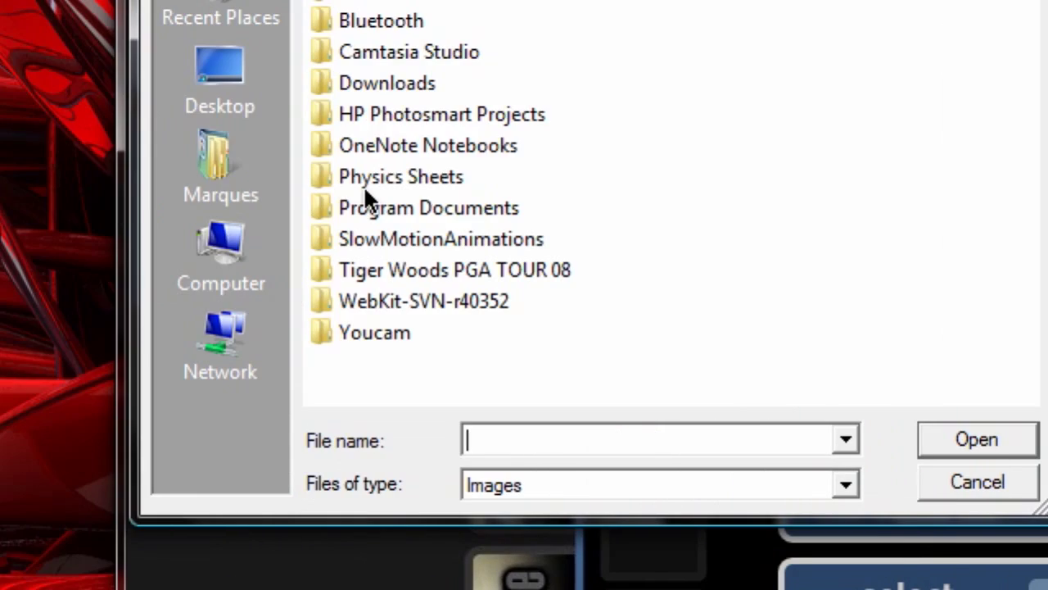
click(372, 246)
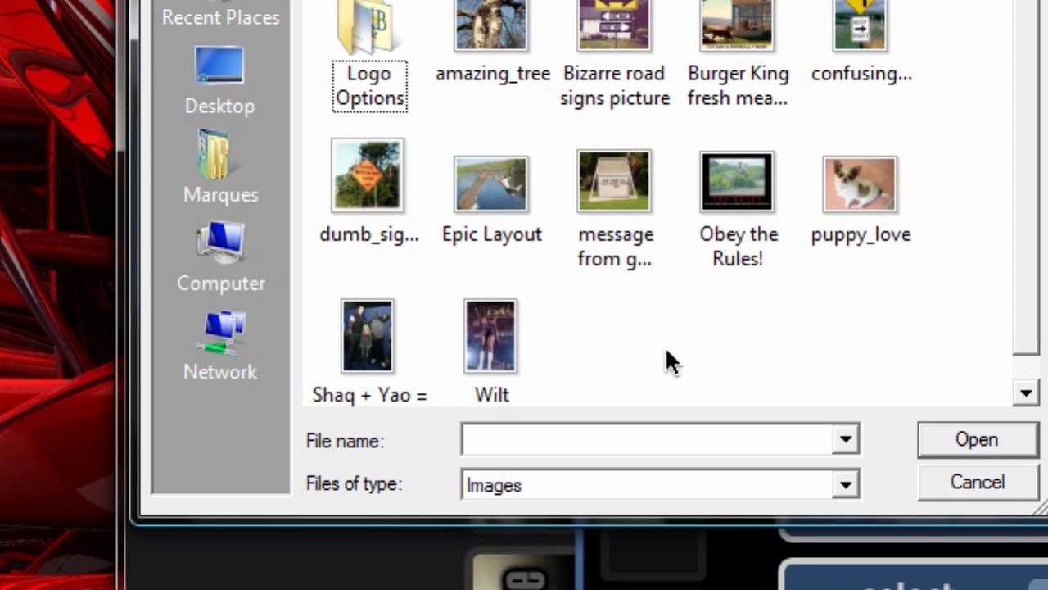
click(728, 188)
ctrl+click(612, 182)
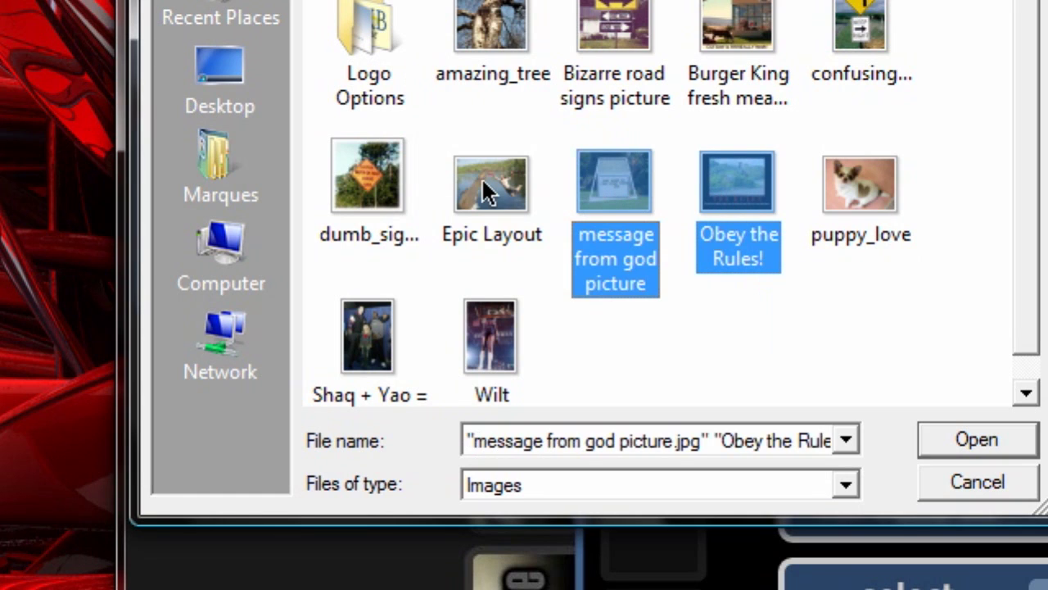
ctrl+click(487, 188)
click(971, 442)
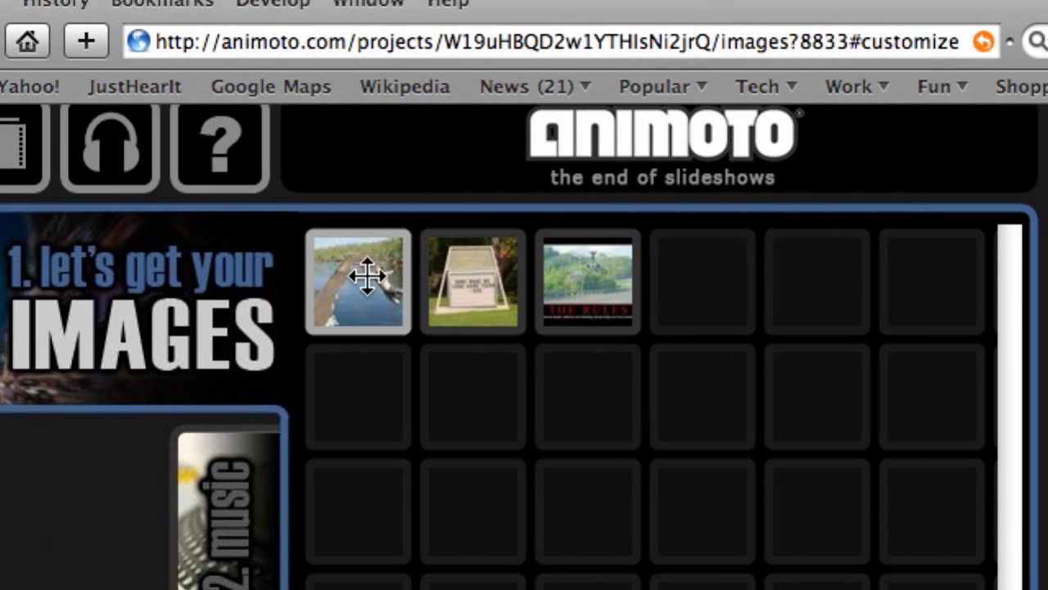
Move the river photo to the third slot and continue past the short-video warning.
drag(366, 277, 613, 276)
mouse_move(449, 279)
mouse_down()
mouse_move(471, 368)
mouse_move(459, 346)
mouse_move(466, 271)
mouse_up()
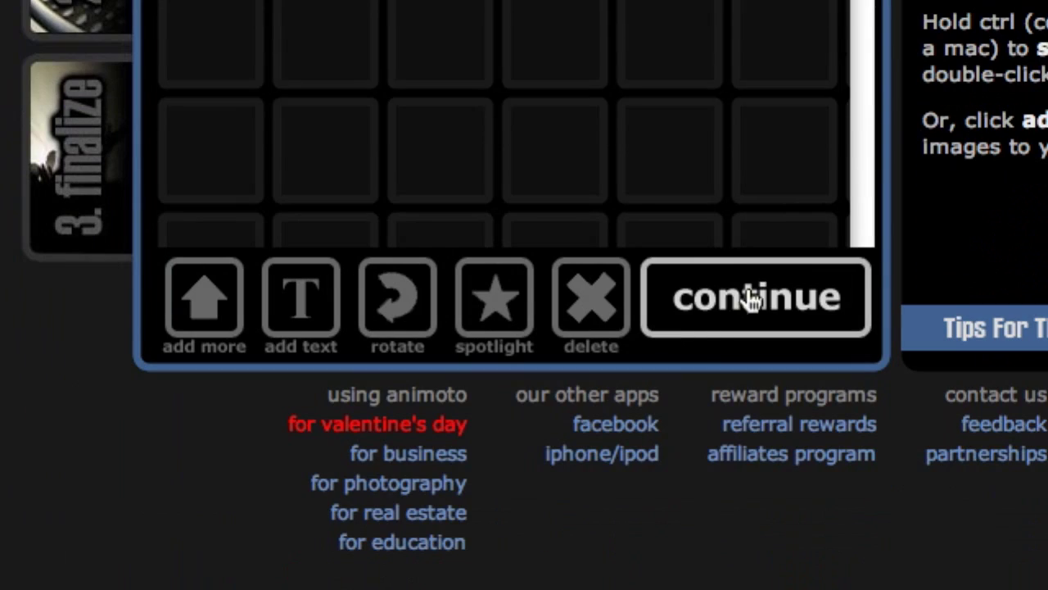
click(752, 298)
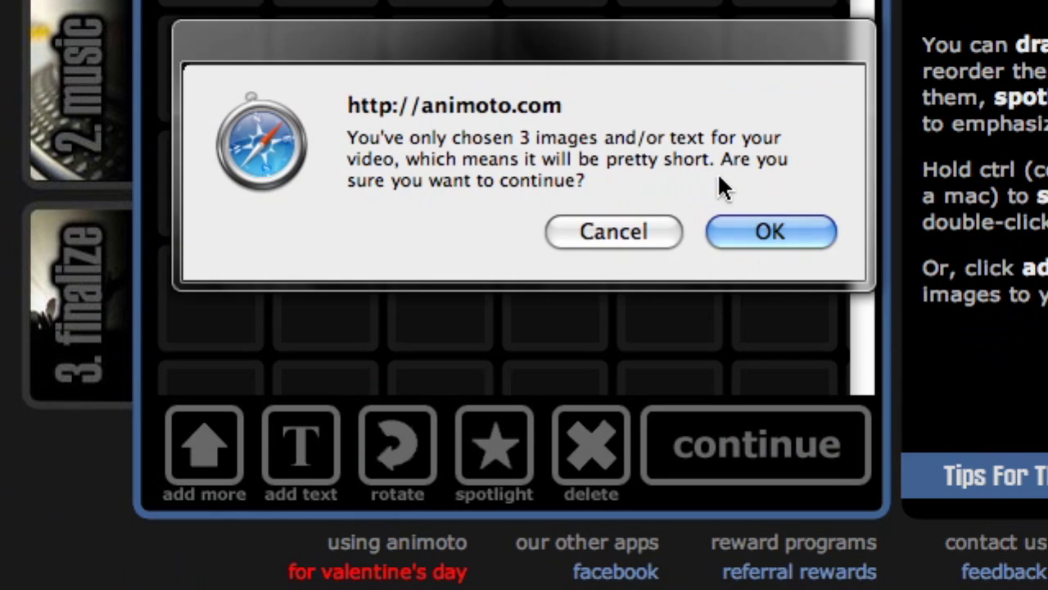
click(766, 229)
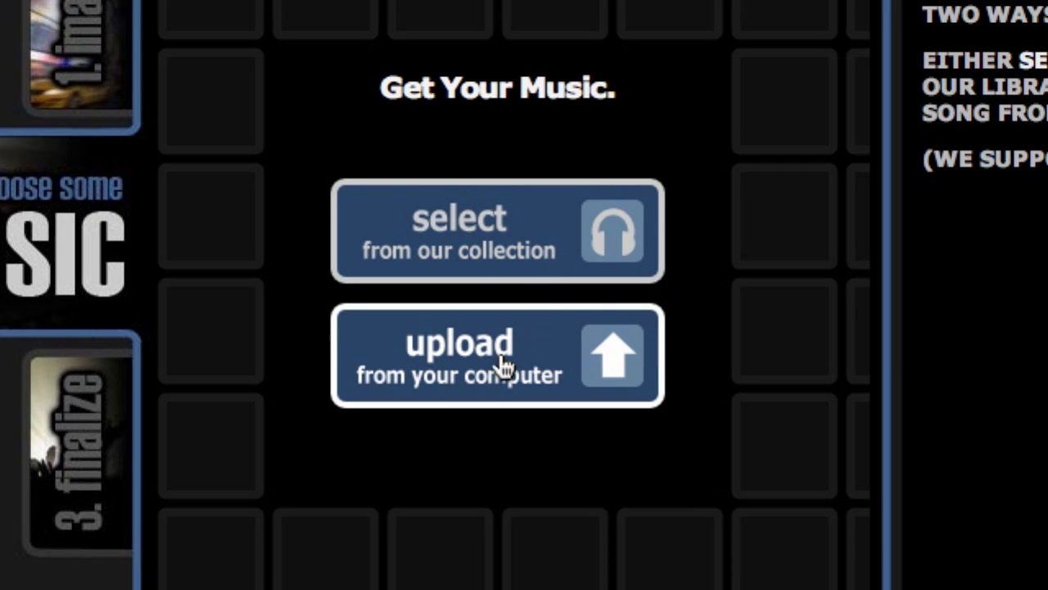
Pick the Electronica stock track 'A Night In The Park' as soundtrack and save.
click(525, 230)
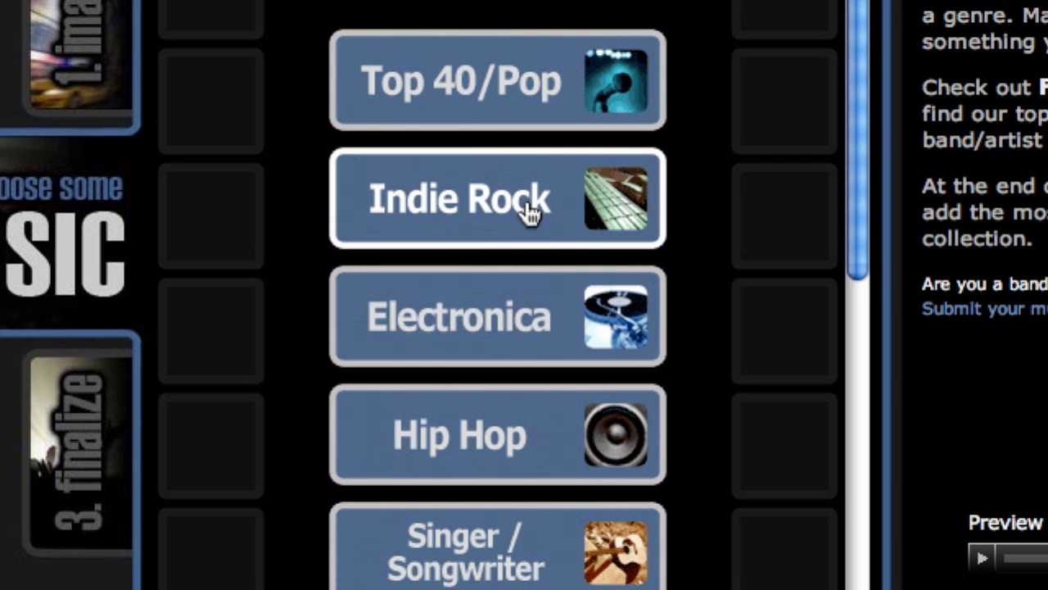
click(506, 319)
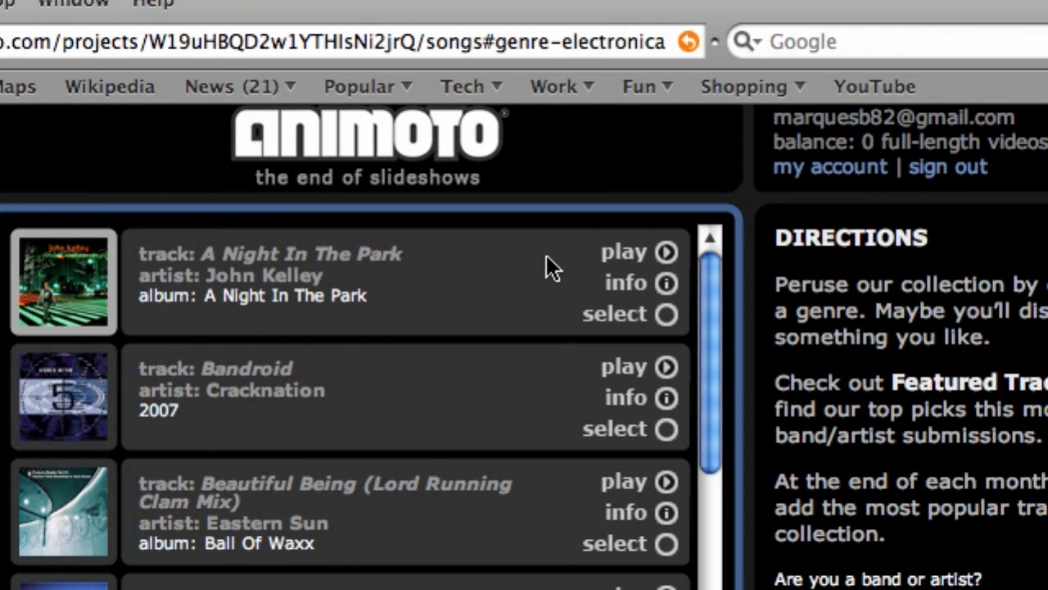
click(666, 313)
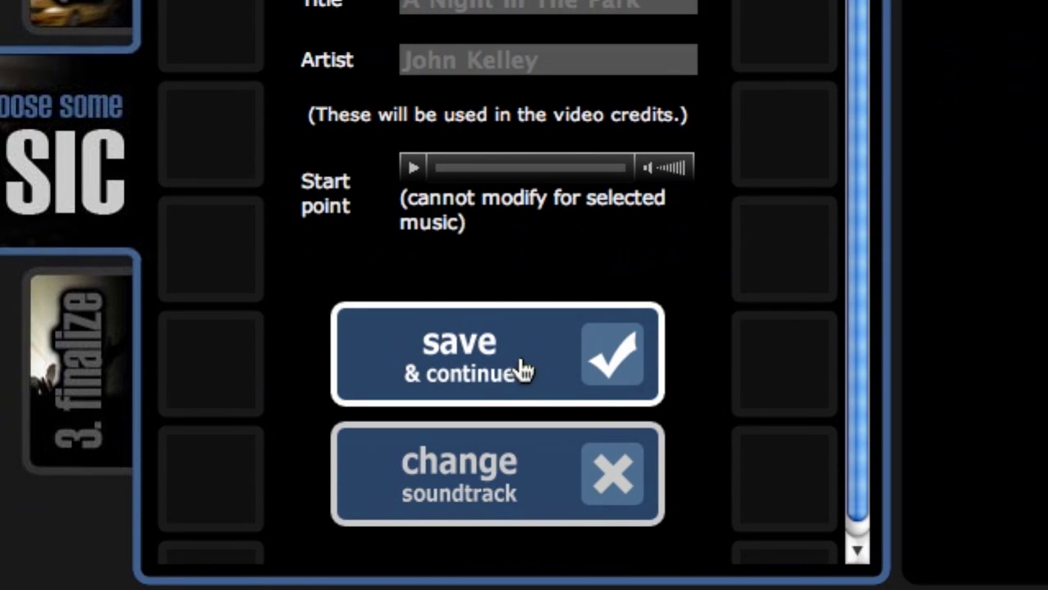
click(523, 371)
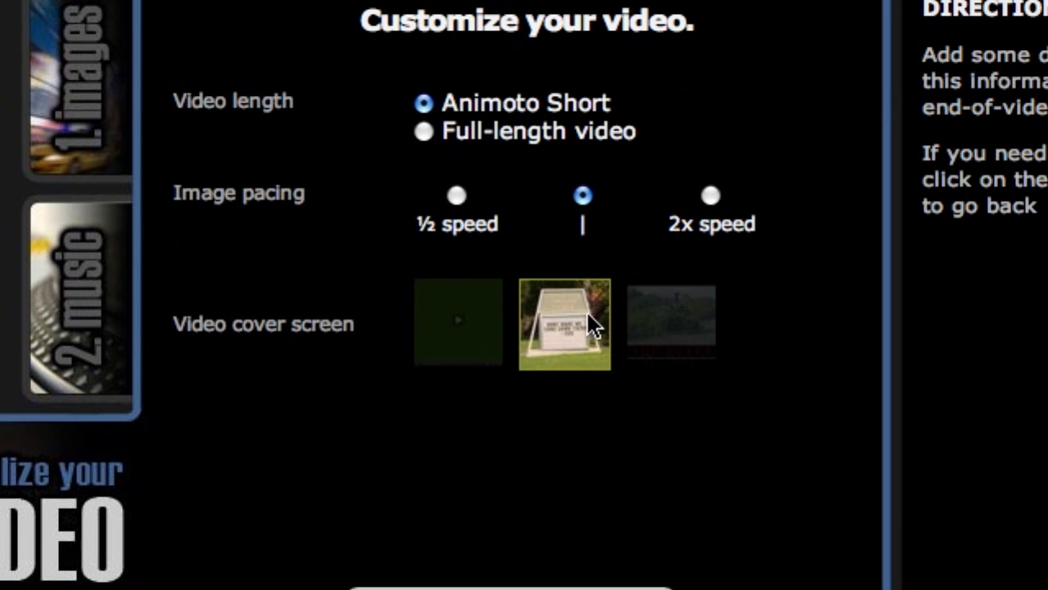
Make the church sign photo the video cover and continue to the info page.
click(662, 334)
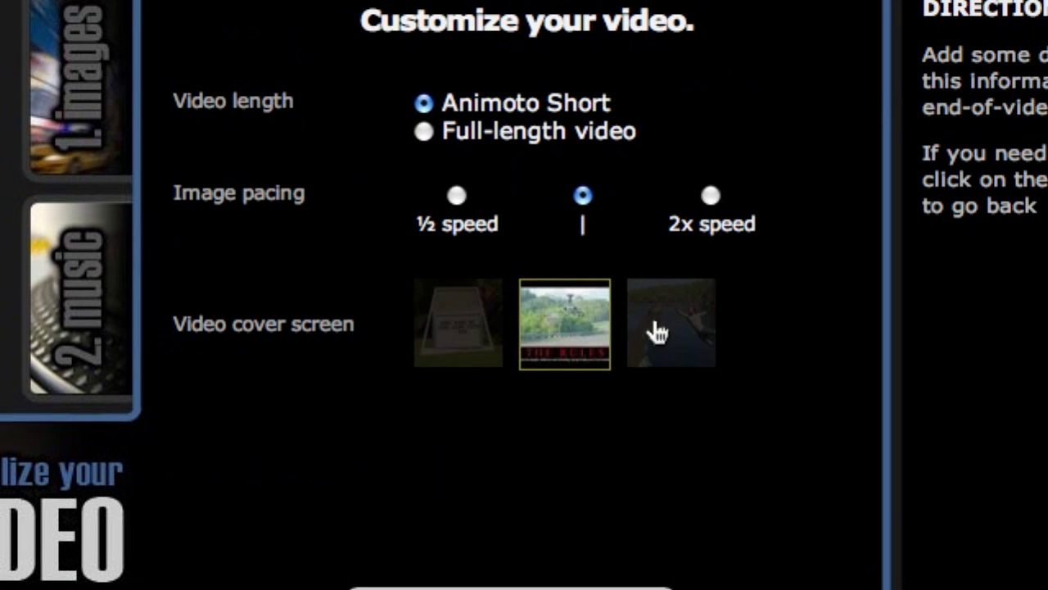
click(485, 334)
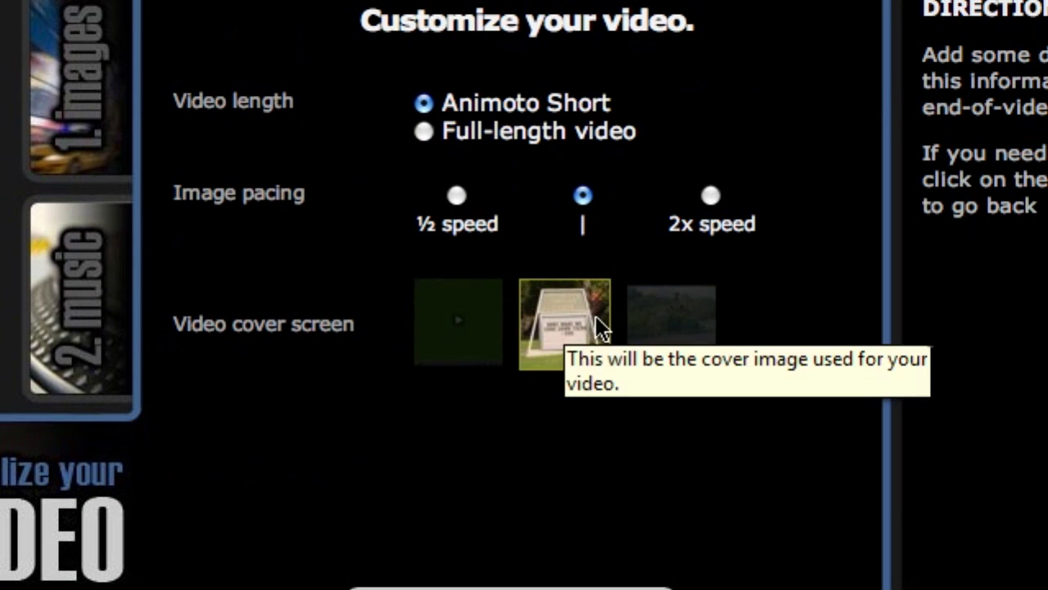
scroll(508, 327, down, 3)
click(531, 330)
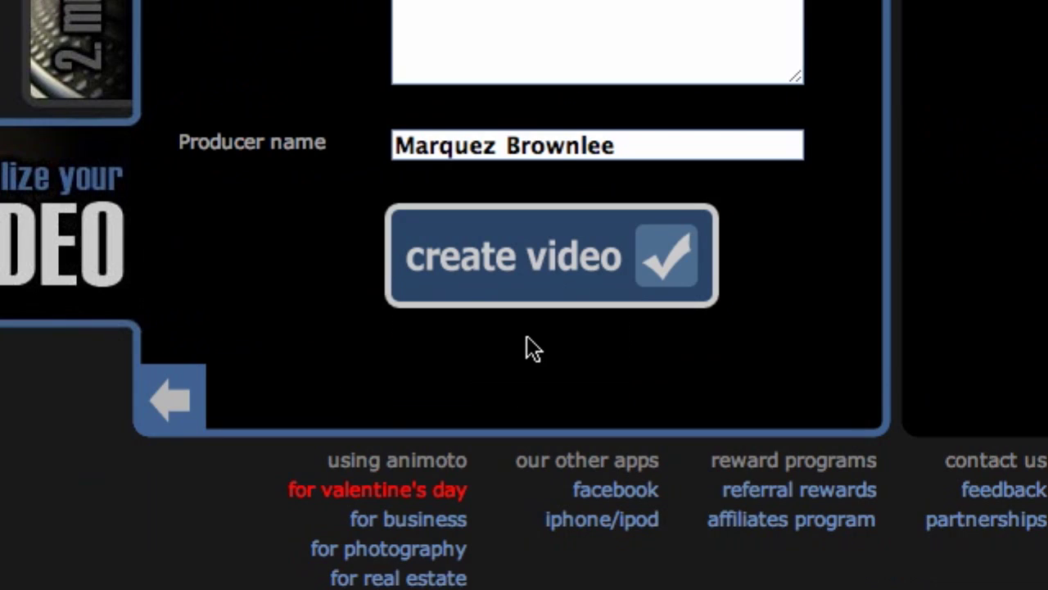
Title the video 'A Title', add a short description, and create it.
scroll(548, 205, up, 5)
click(534, 260)
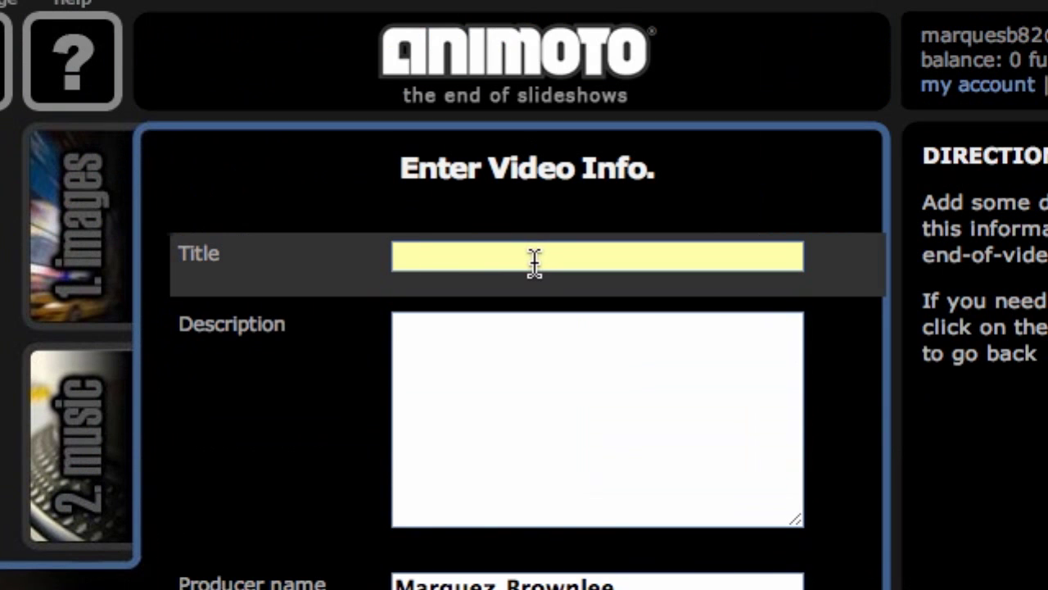
text(A Title)
key(Tab)
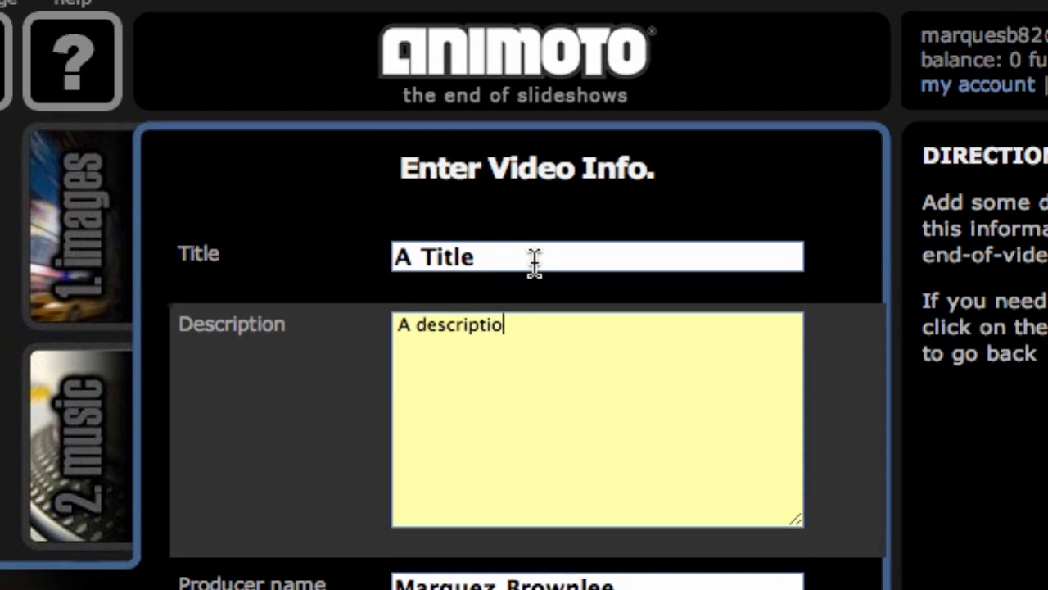
scroll(529, 370, down, 3)
click(527, 413)
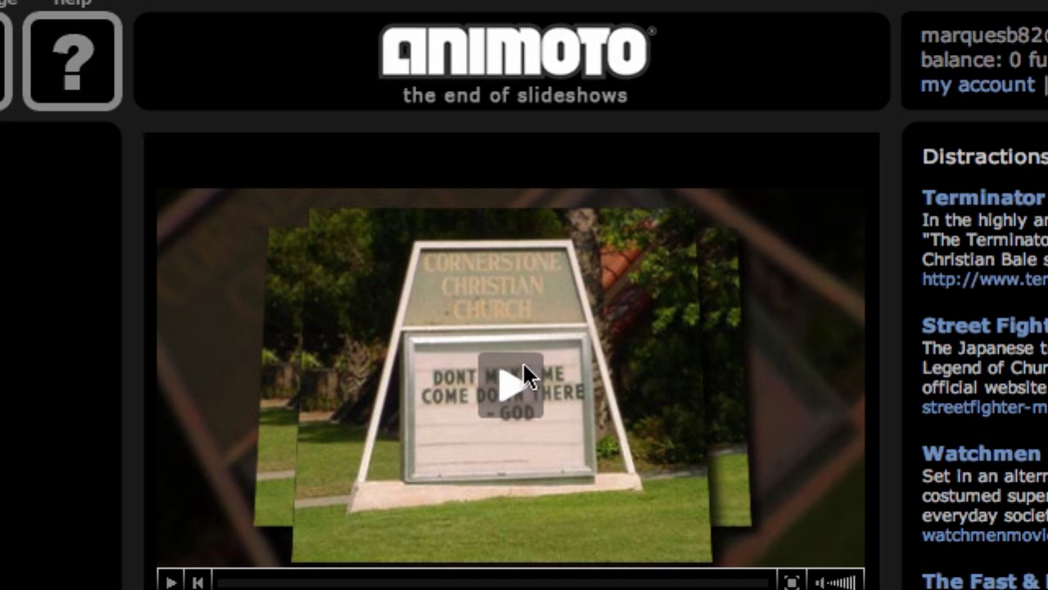
Play the finished A Title video, pausing once, until it reaches the closing credits.
click(507, 383)
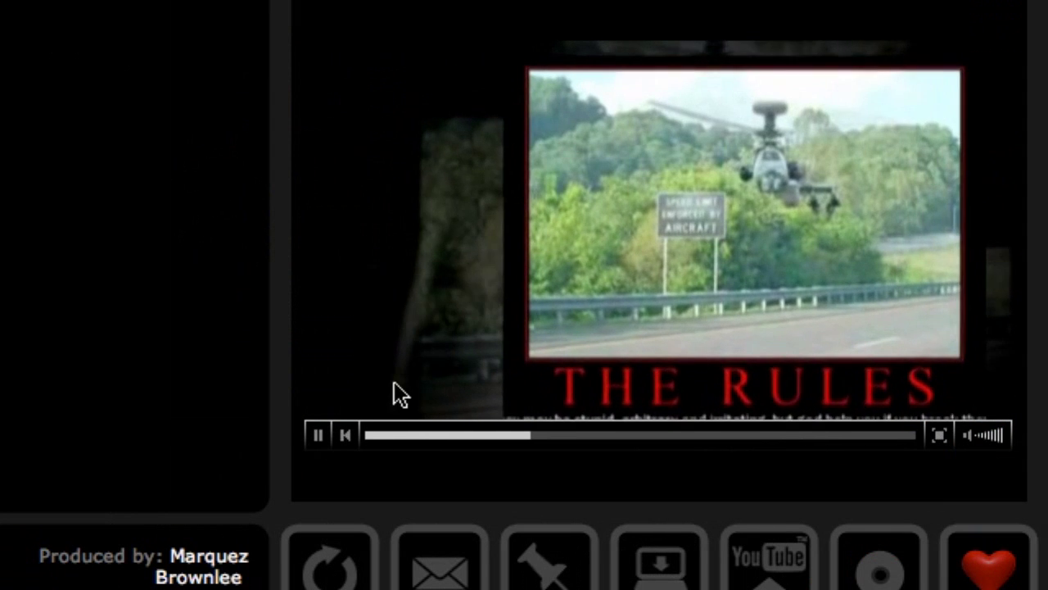
click(317, 434)
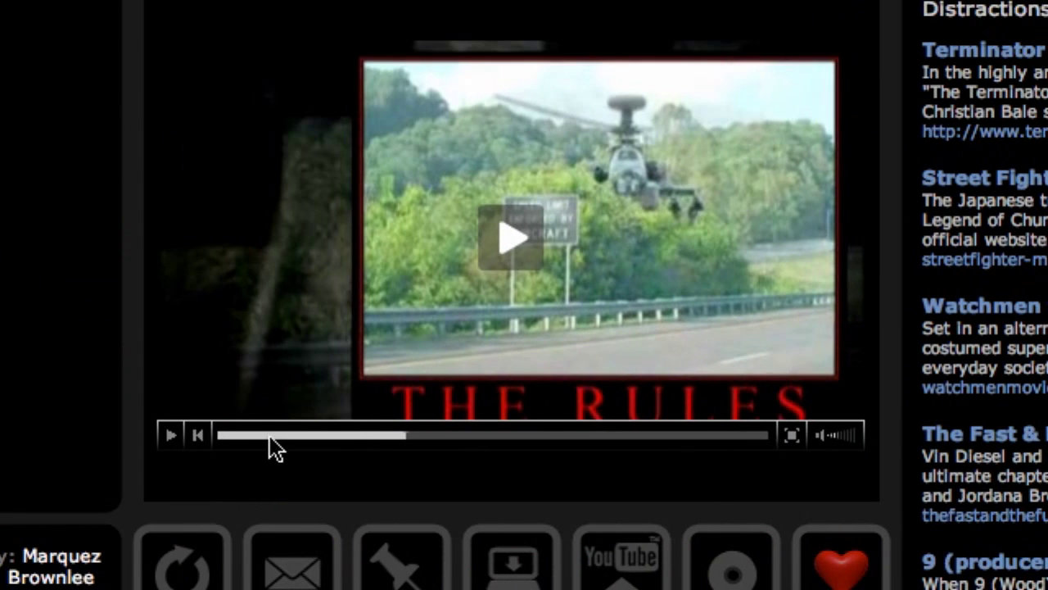
click(131, 435)
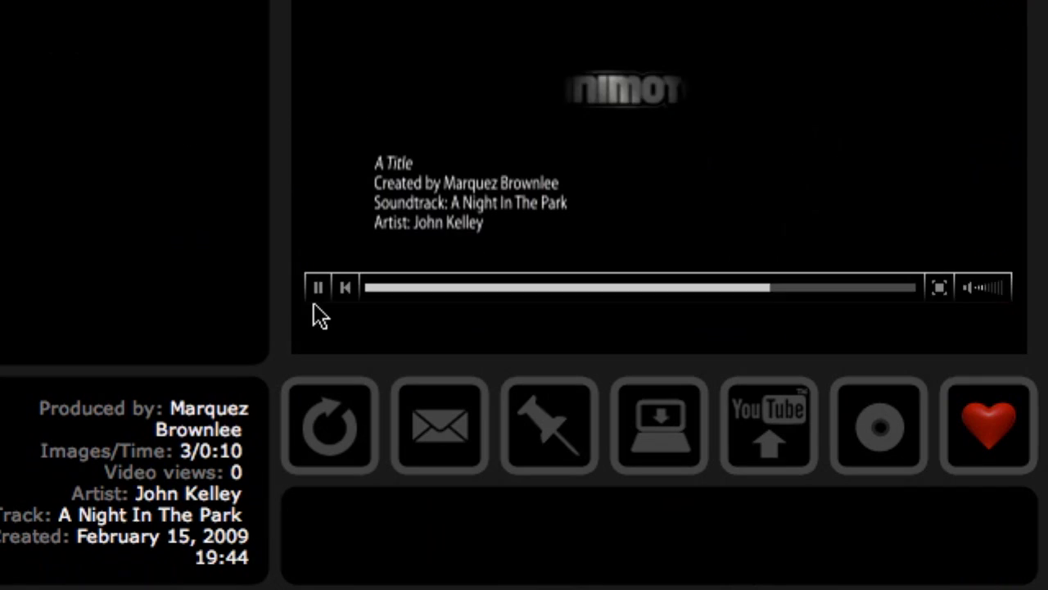
click(171, 435)
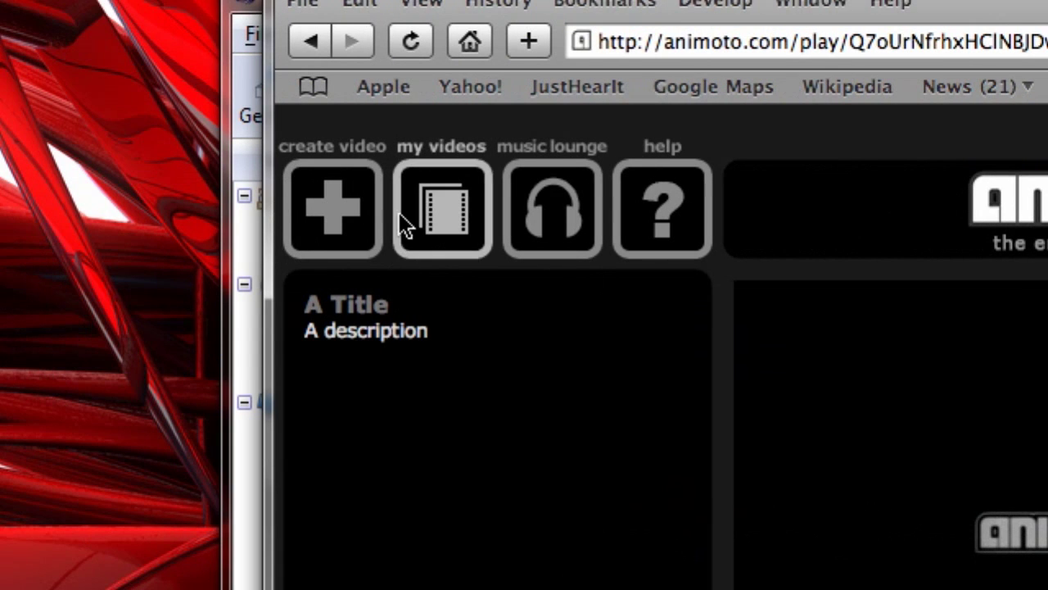
In My Videos, view A Title's details, then replay it and pause.
click(431, 205)
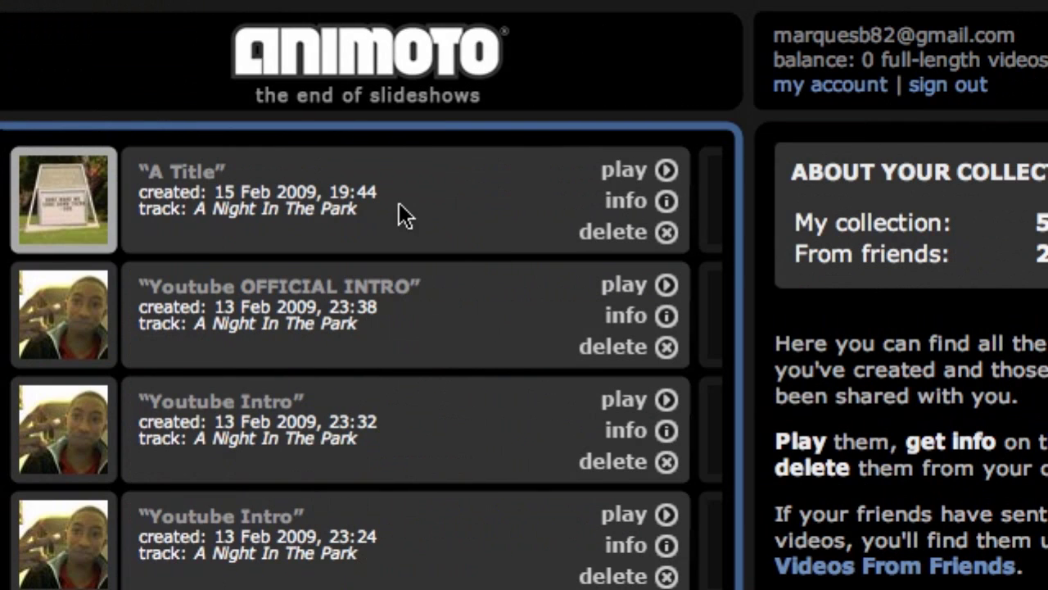
click(668, 203)
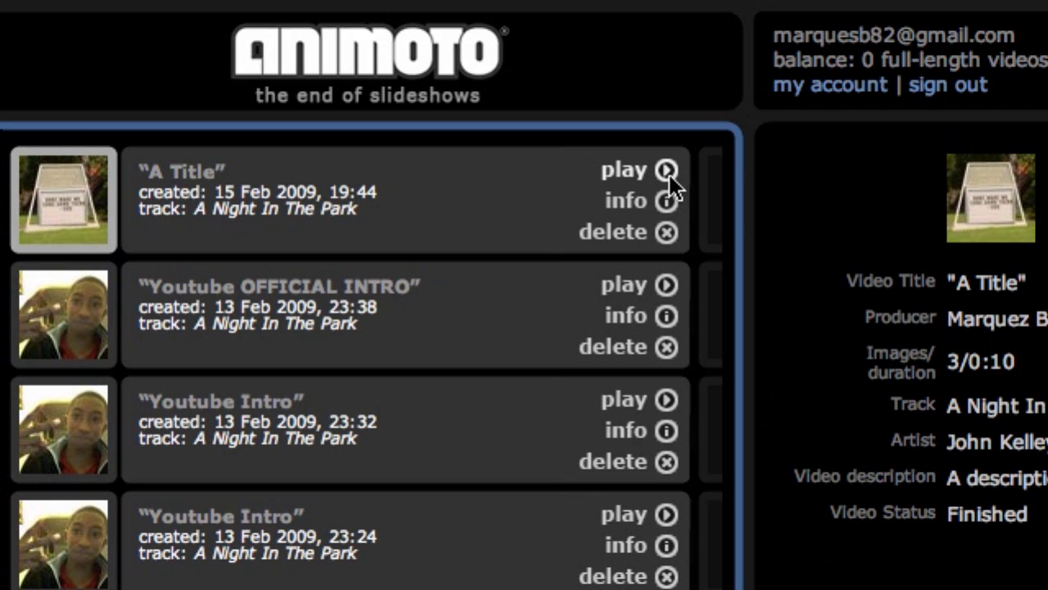
click(666, 171)
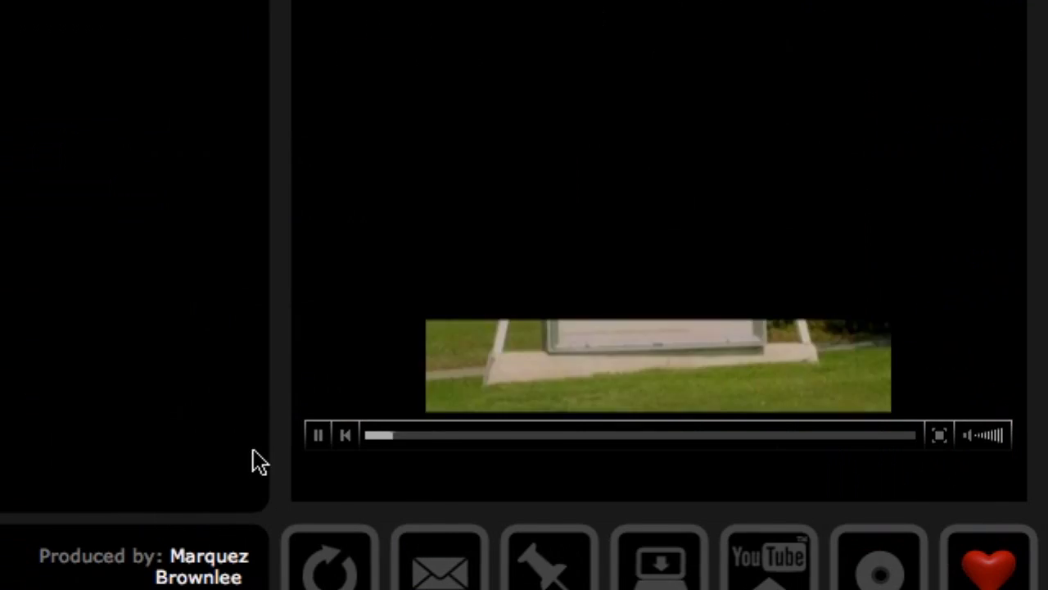
click(318, 434)
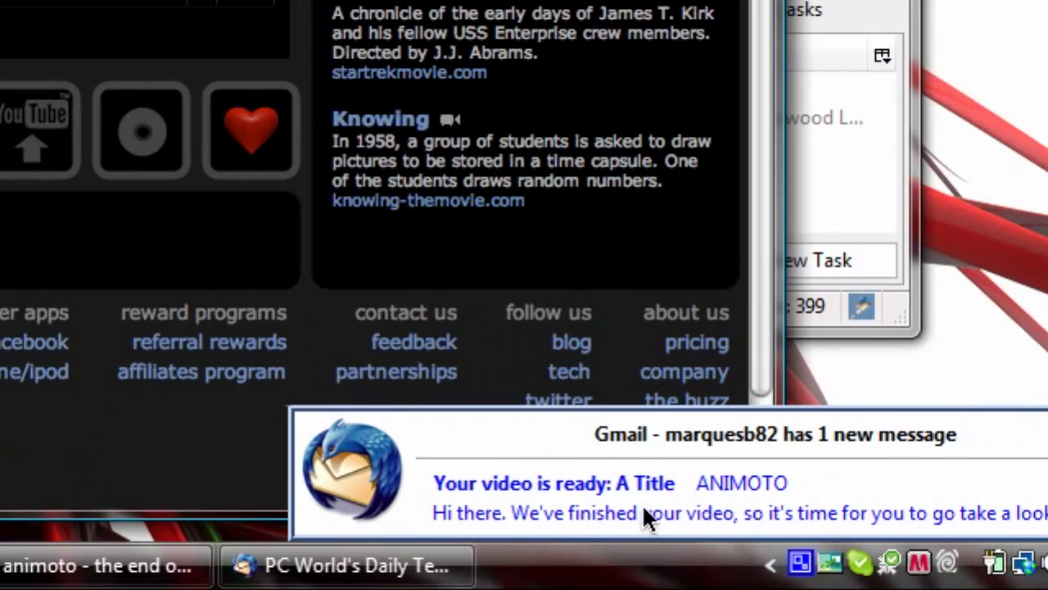
Open the Animoto 'video is ready' email notification, then minimise Thunderbird.
click(644, 515)
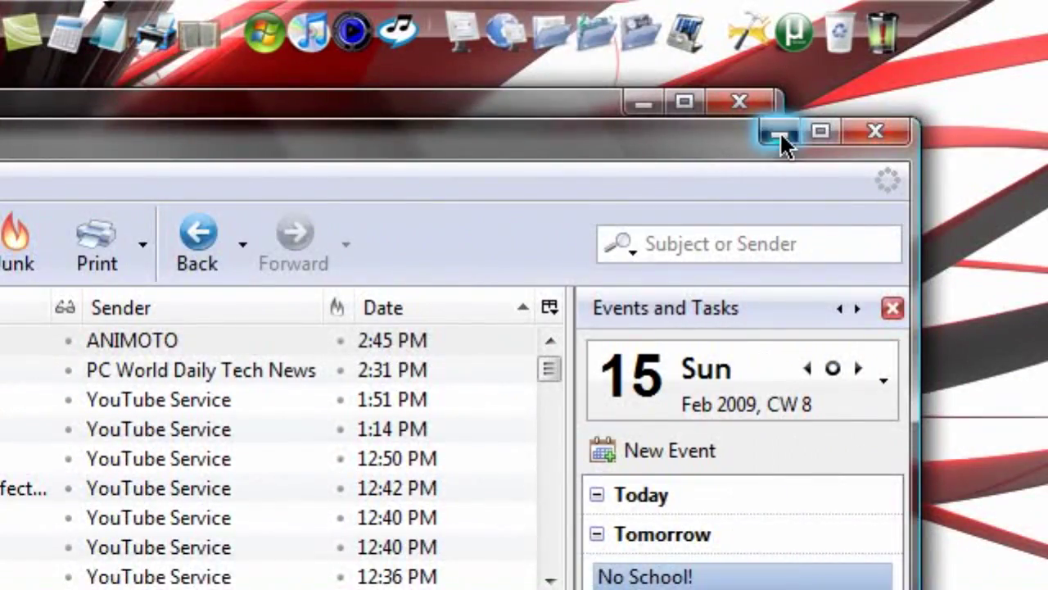
click(780, 131)
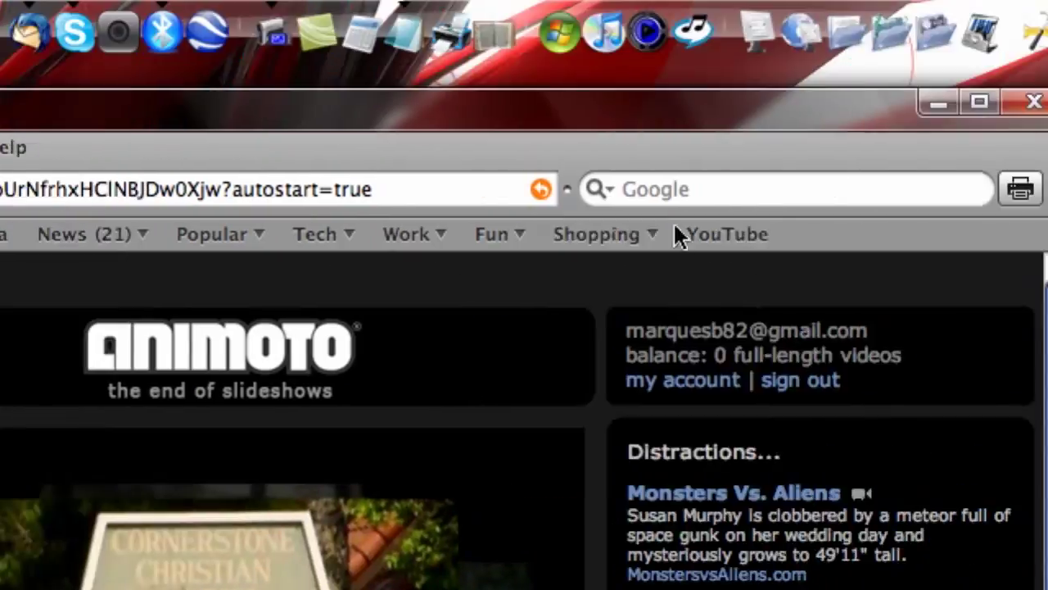
Watch a few seconds of 'My new Official Intro Video' on YouTube, then close the browser.
click(707, 235)
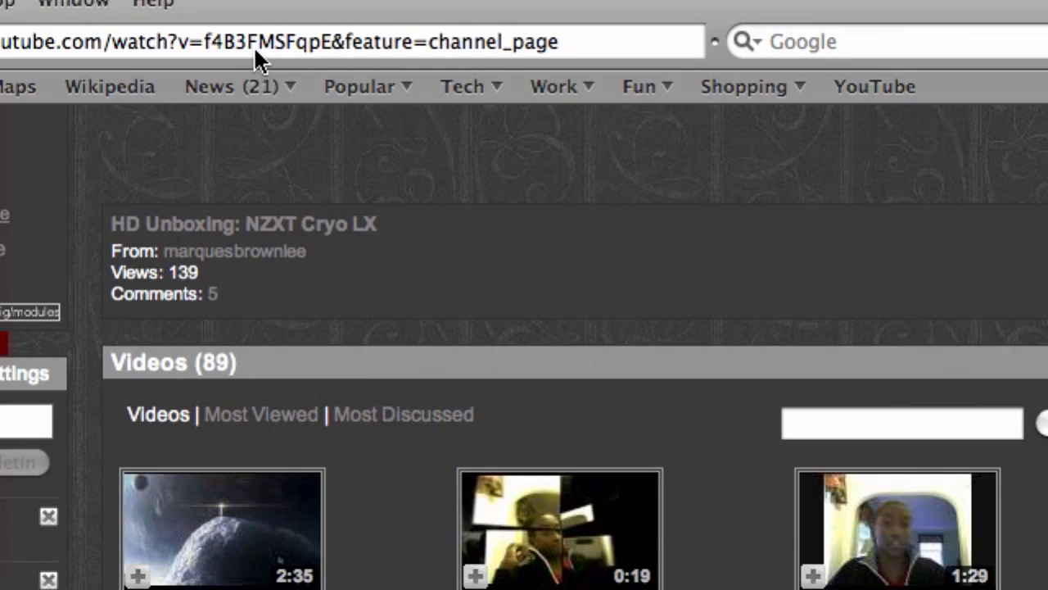
click(109, 30)
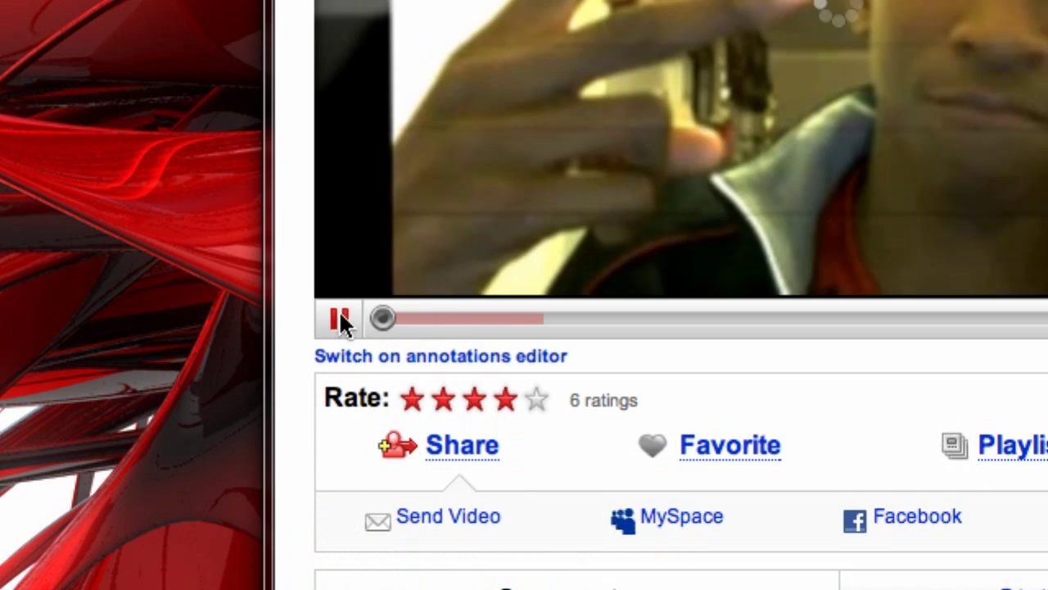
click(339, 466)
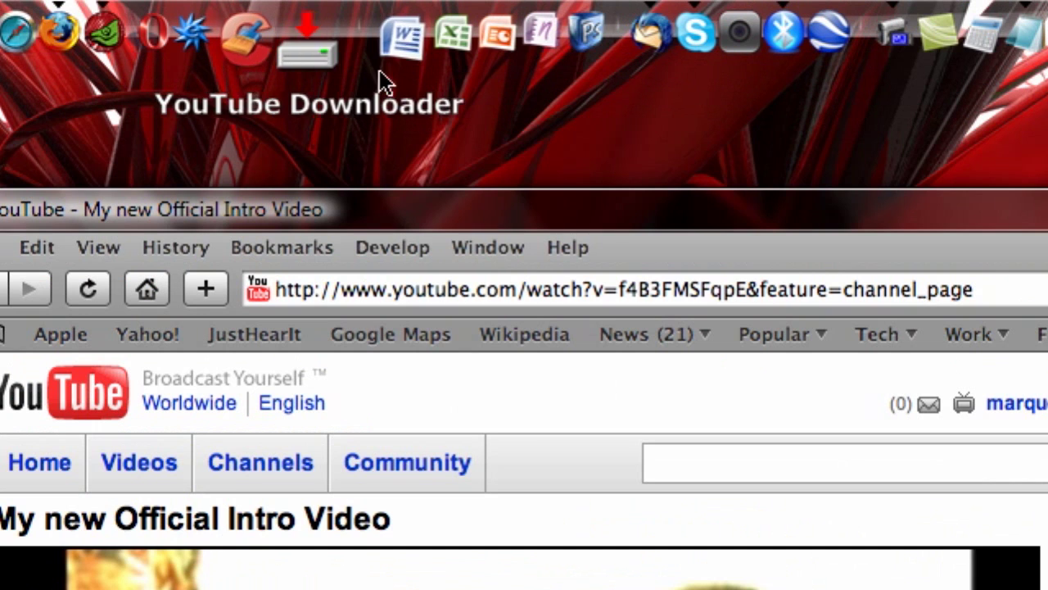
drag(741, 222, 643, 112)
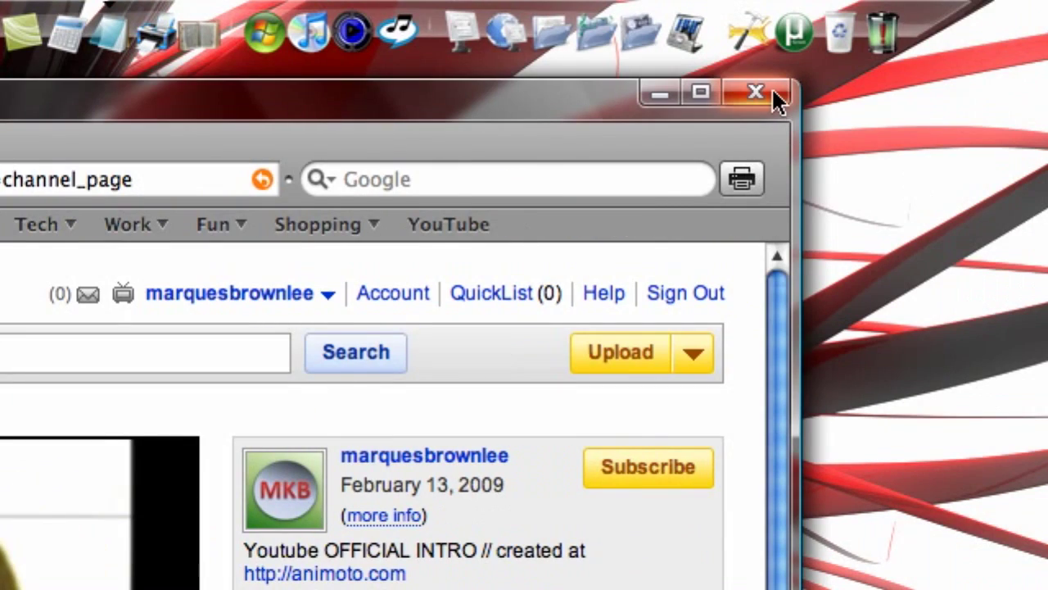
click(770, 94)
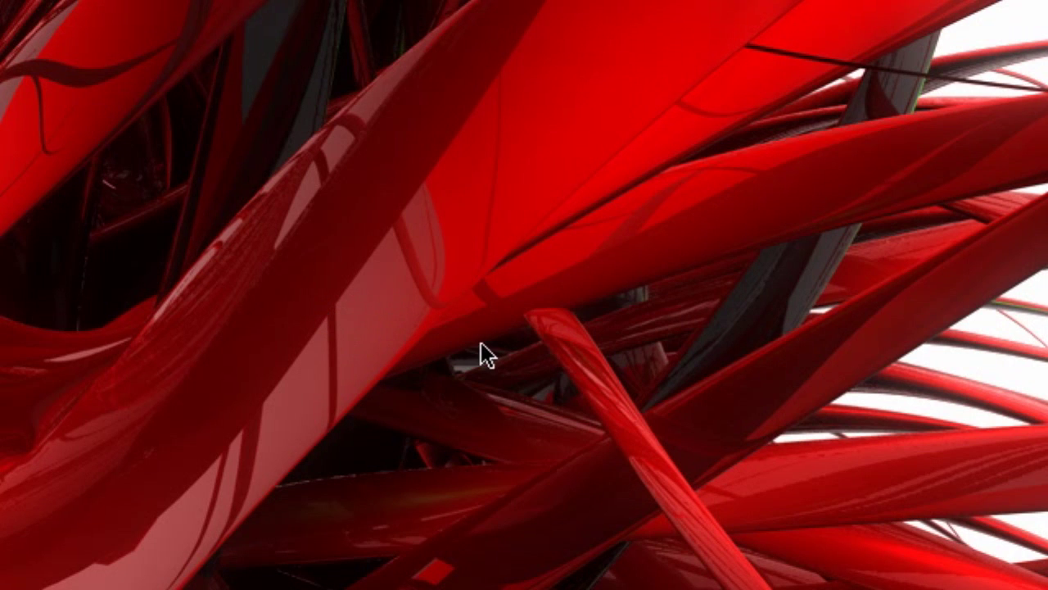